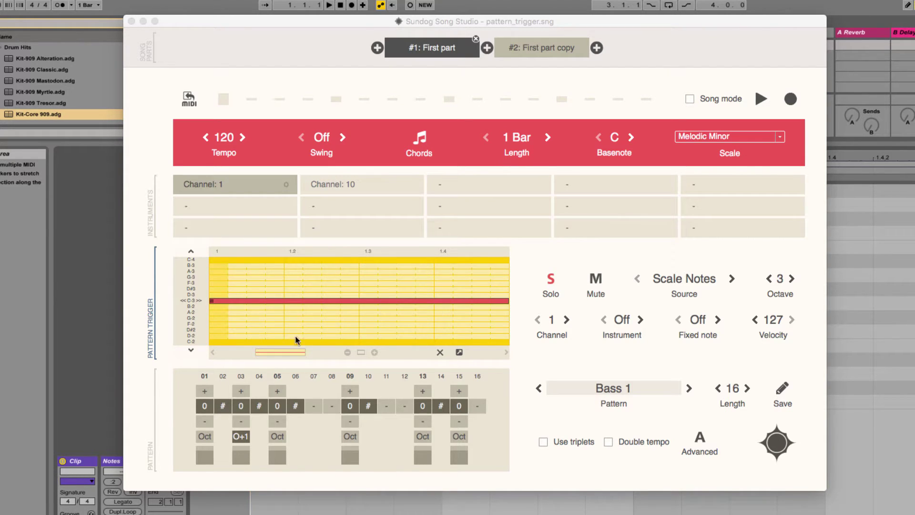
# Play the part once to hear the current C-3 note, then stop
pyautogui.click(148, 277)
pyautogui.press('space')
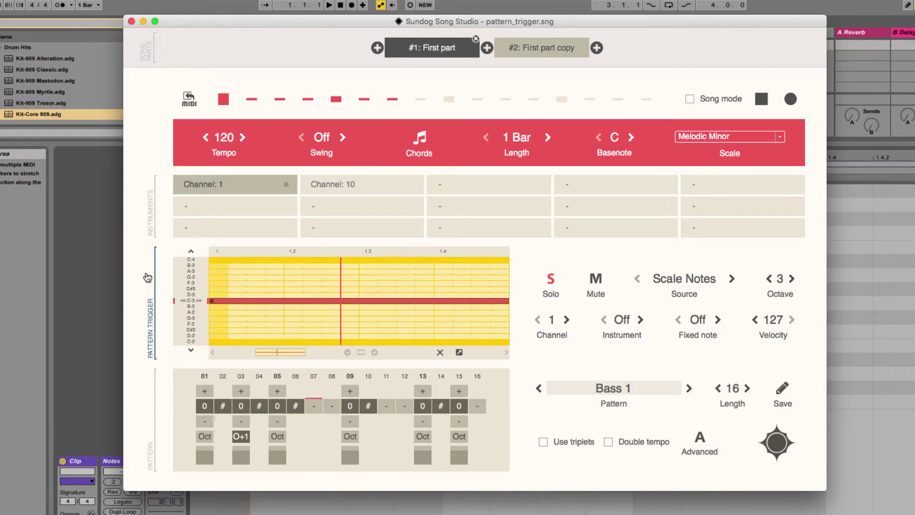
pyautogui.press('space')
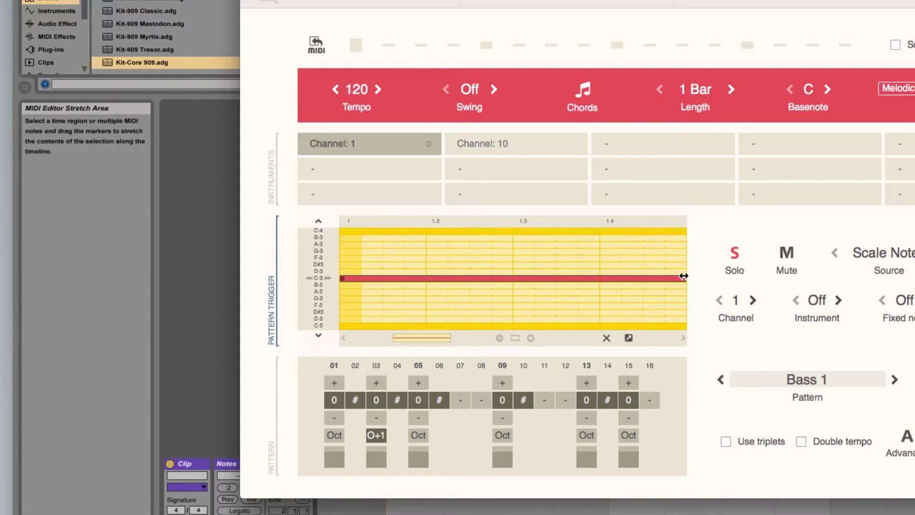
# Trim the C-3 note to run from beat 1.2 to beat 1.4 and play it back
pyautogui.moveTo(684, 280); pyautogui.dragTo(593, 277)
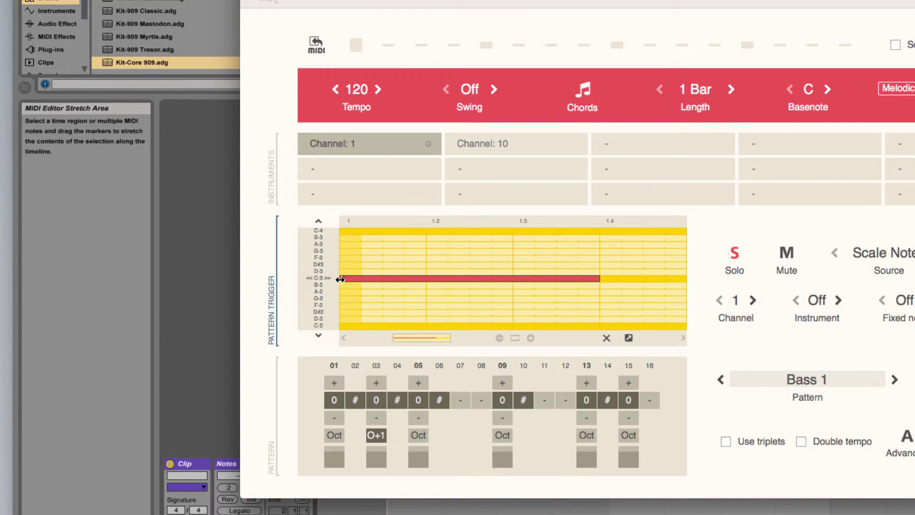
pyautogui.moveTo(341, 280); pyautogui.dragTo(436, 279)
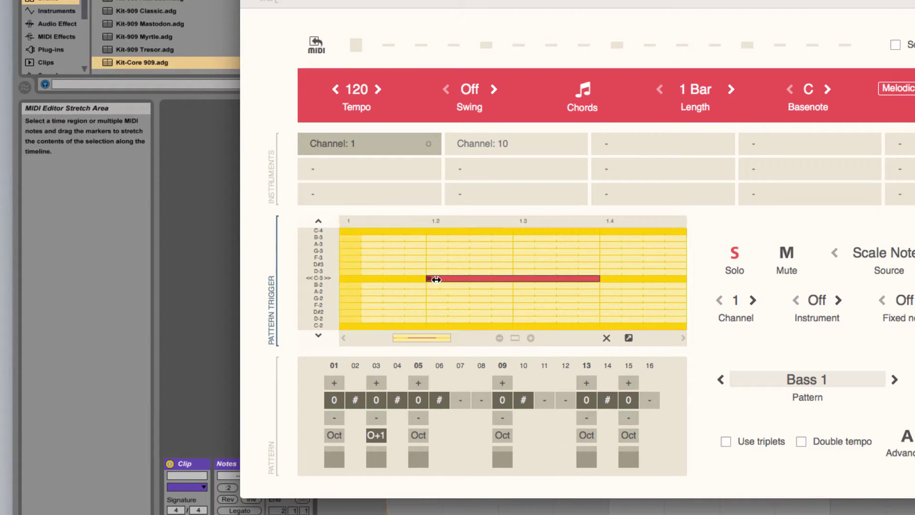
pyautogui.press('space')
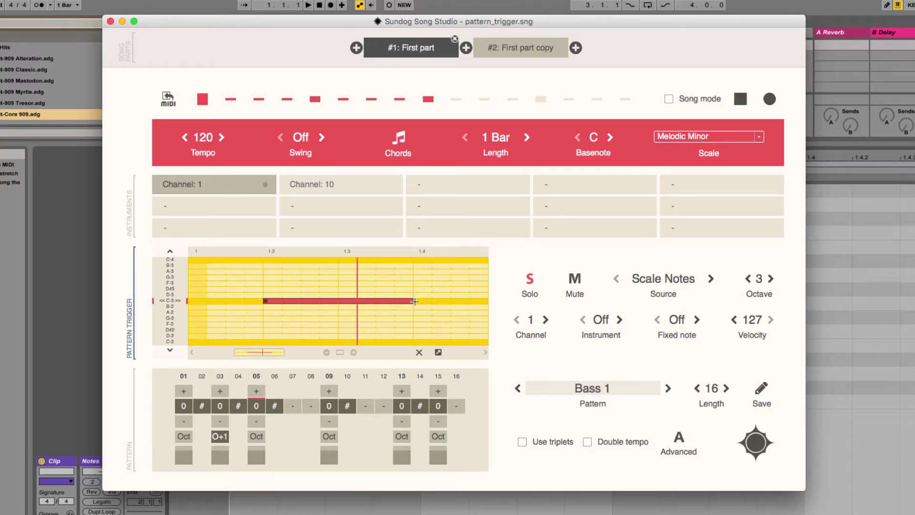
# Stretch the C-3 note from bar start to bar end, then erase its middle, leaving two C-3 notes
pyautogui.press('space')
pyautogui.moveTo(412, 300); pyautogui.dragTo(486, 300)
pyautogui.moveTo(264, 301); pyautogui.dragTo(190, 301)
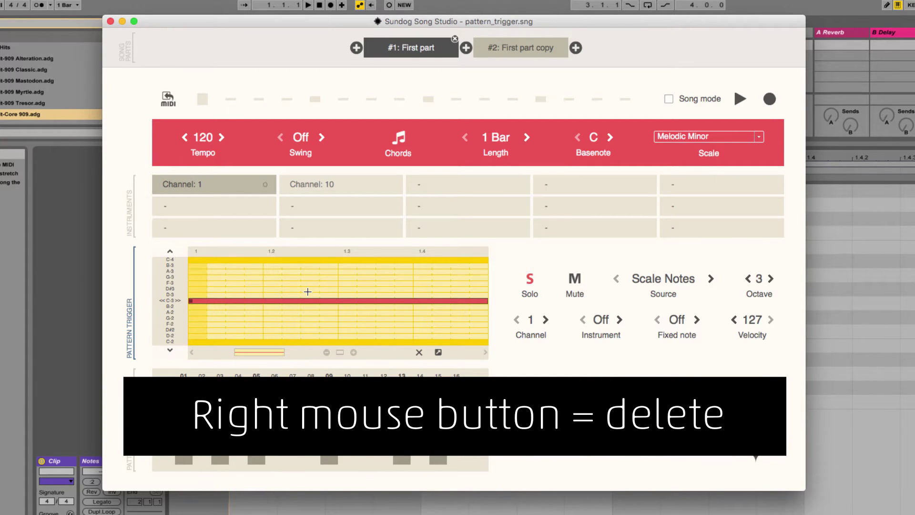
pyautogui.moveTo(307, 291); pyautogui.dragTo(395, 294)
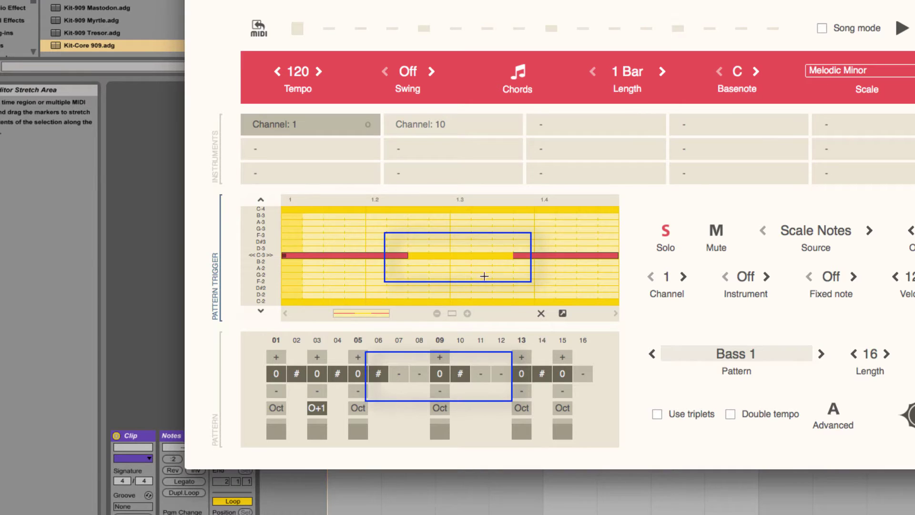
pyautogui.press('space')
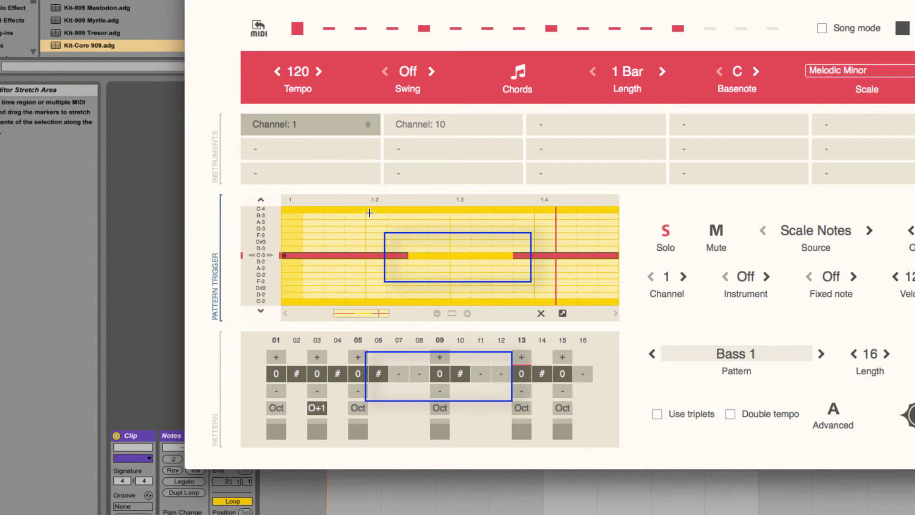
pyautogui.press('space')
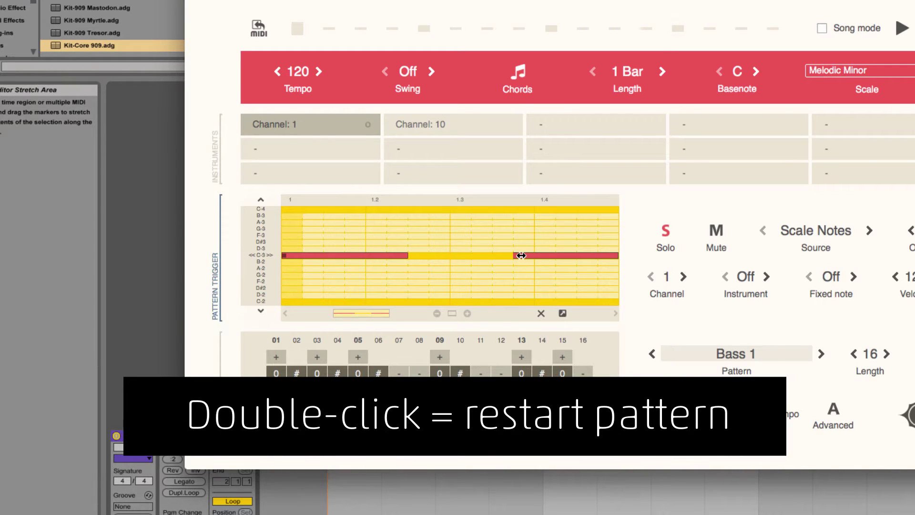
pyautogui.doubleClick(521, 256)
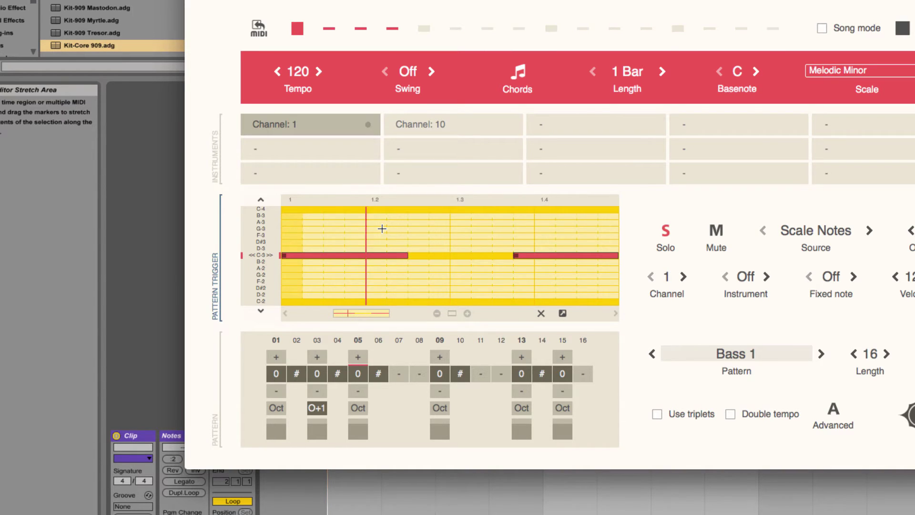
pyautogui.press('space')
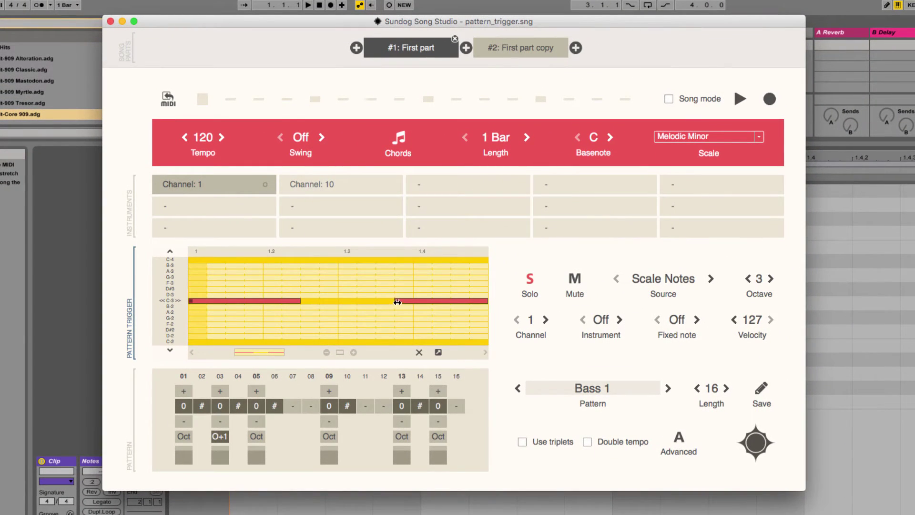
# Trim the second C-3 note, try a staircase to B-3, then redraw one D#3 note from beat 1.4
pyautogui.moveTo(398, 302); pyautogui.dragTo(414, 302)
pyautogui.moveTo(333, 290); pyautogui.dragTo(403, 266)
pyautogui.press('space')
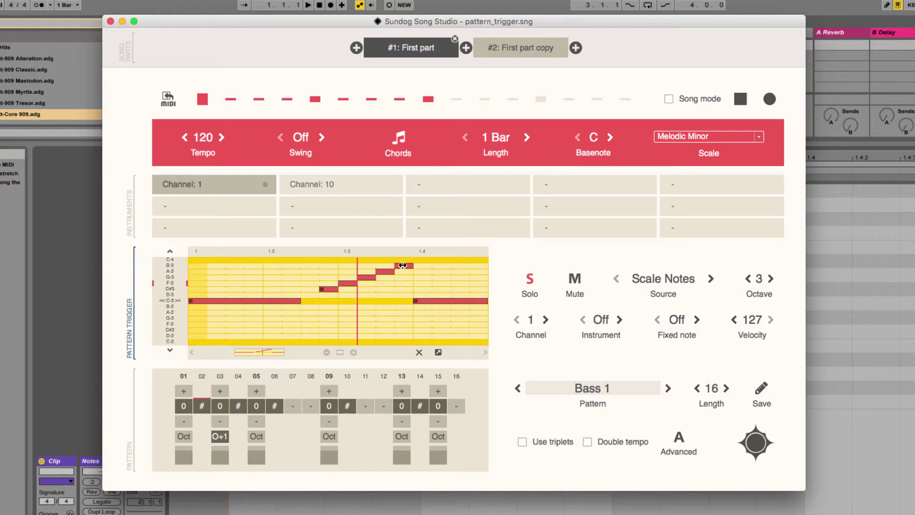
pyautogui.press('space')
pyautogui.moveTo(330, 288); pyautogui.dragTo(479, 287)
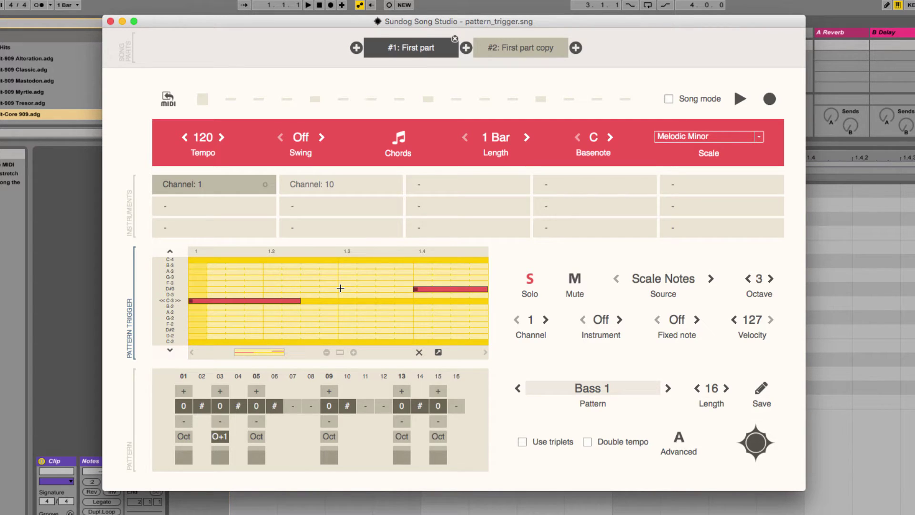
# Set the part length to 8 Bars, draw a line rising to C4 at bar 6 and back, and play
pyautogui.click(494, 136)
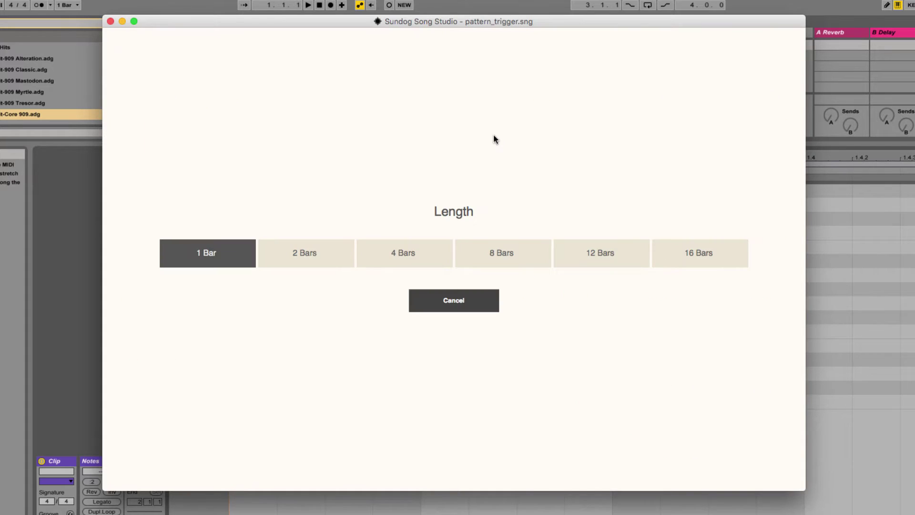
pyautogui.click(504, 256)
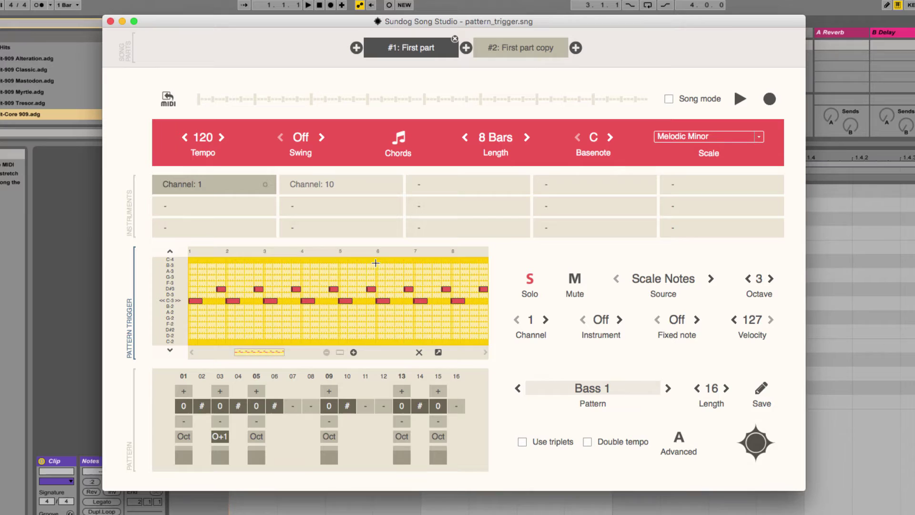
pyautogui.moveTo(376, 263); pyautogui.dragTo(341, 301)
pyautogui.moveTo(378, 266); pyautogui.dragTo(451, 300)
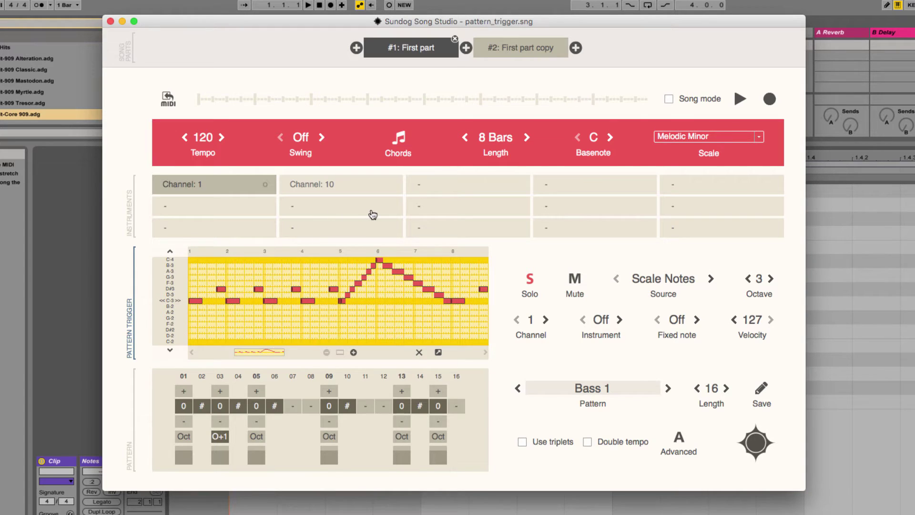
pyautogui.press('space')
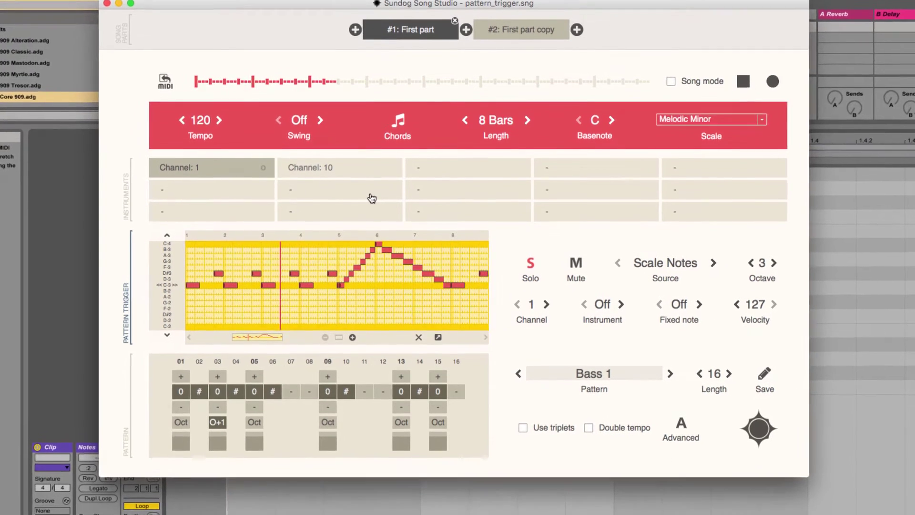
# Play the part starting at bar 5, stop, and clear every note from the grid
pyautogui.press('space')
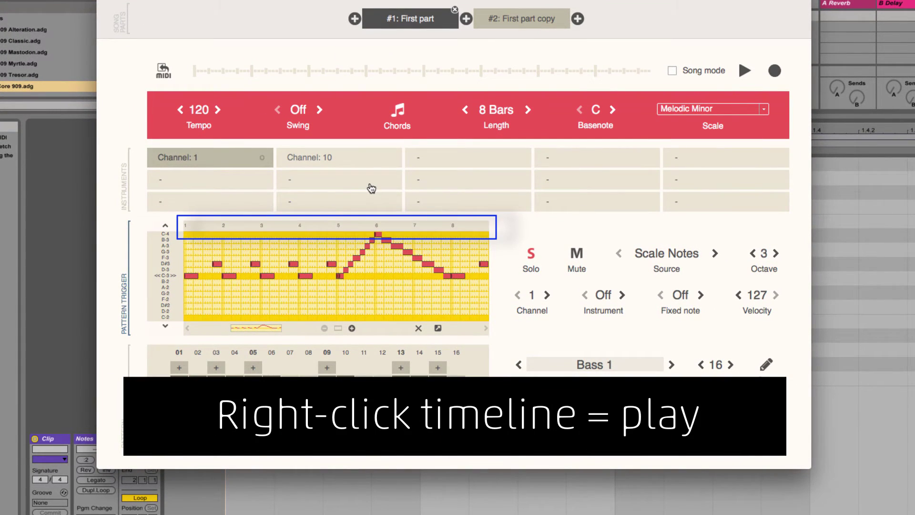
pyautogui.rightClick(331, 230)
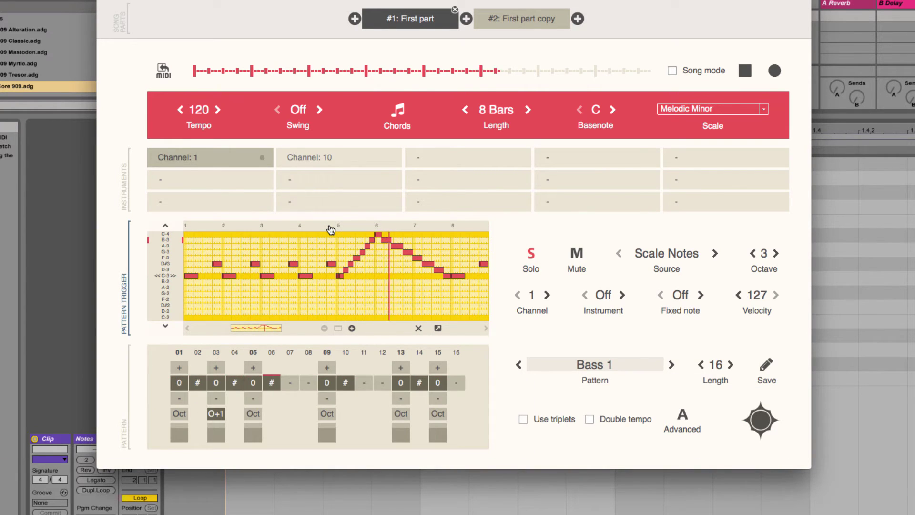
pyautogui.press('space')
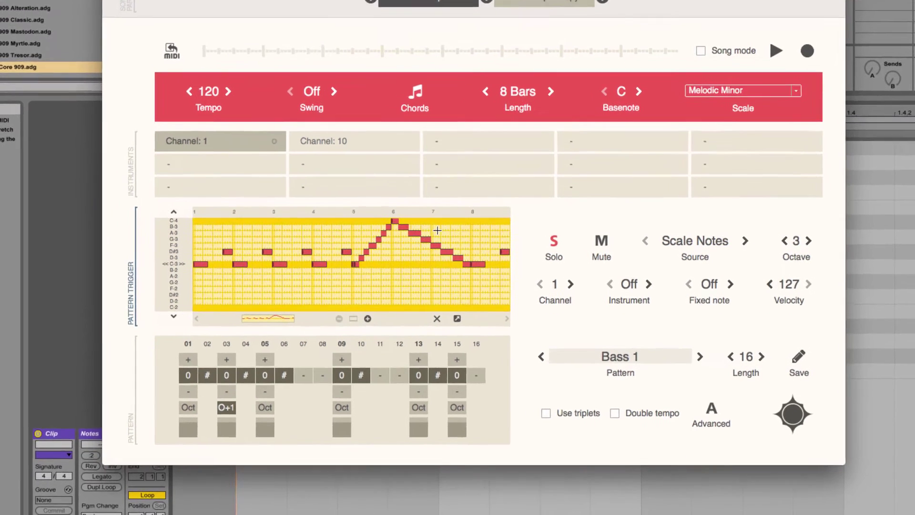
pyautogui.click(437, 318)
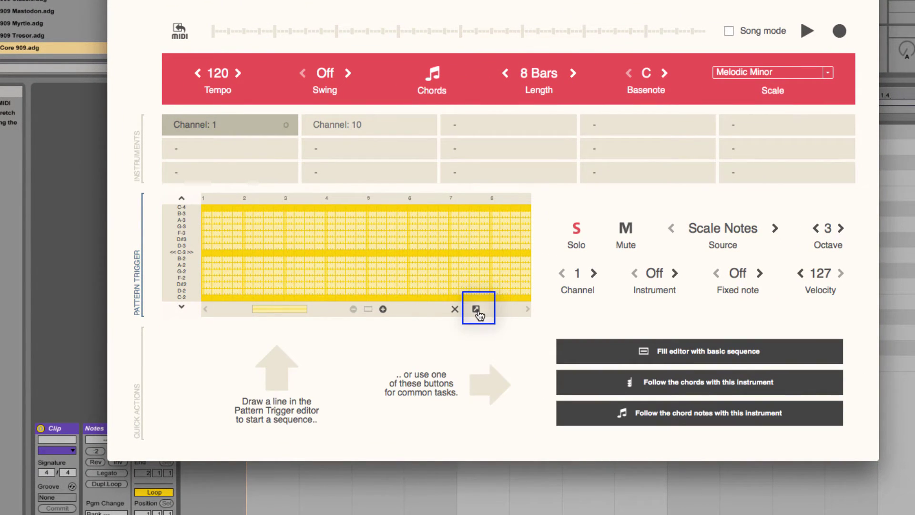
# In an enlarged grid, draw a rising C-3 to B-3 staircase and play it back
pyautogui.click(476, 310)
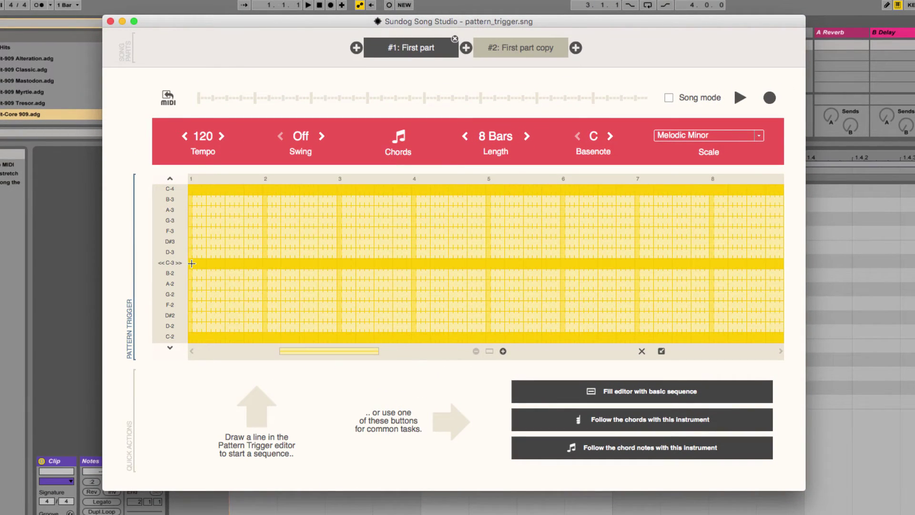
pyautogui.moveTo(192, 263); pyautogui.dragTo(261, 201)
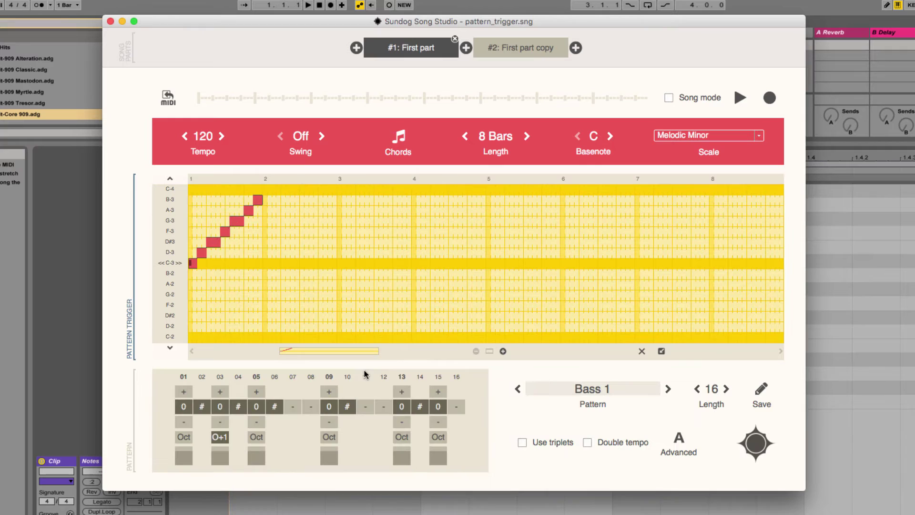
pyautogui.moveTo(320, 348)
pyautogui.mouseDown()
pyautogui.moveTo(344, 350)
pyautogui.moveTo(299, 350)
pyautogui.mouseUp()
pyautogui.press('space')
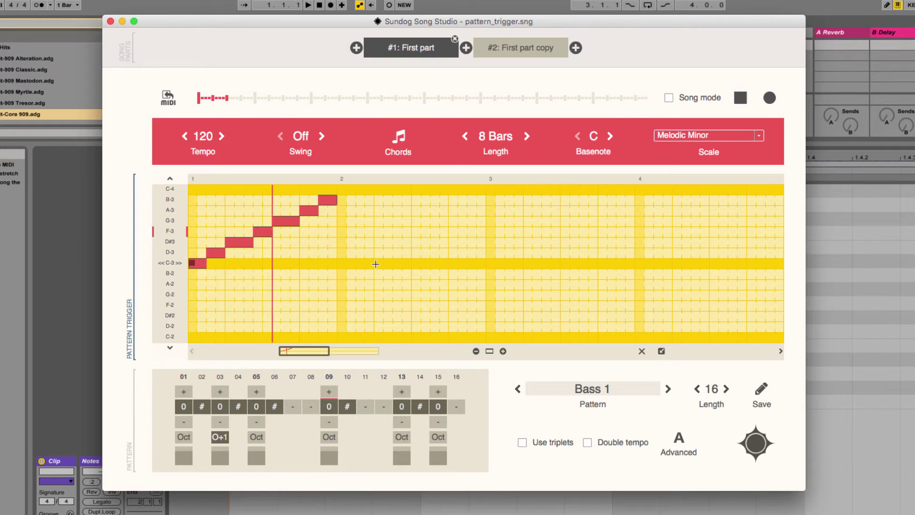
pyautogui.press('space')
# Add a C-3 note up to bar 2.75, play it, then show the instrument channels beside the editor
pyautogui.moveTo(347, 259); pyautogui.dragTo(441, 260)
pyautogui.press('space')
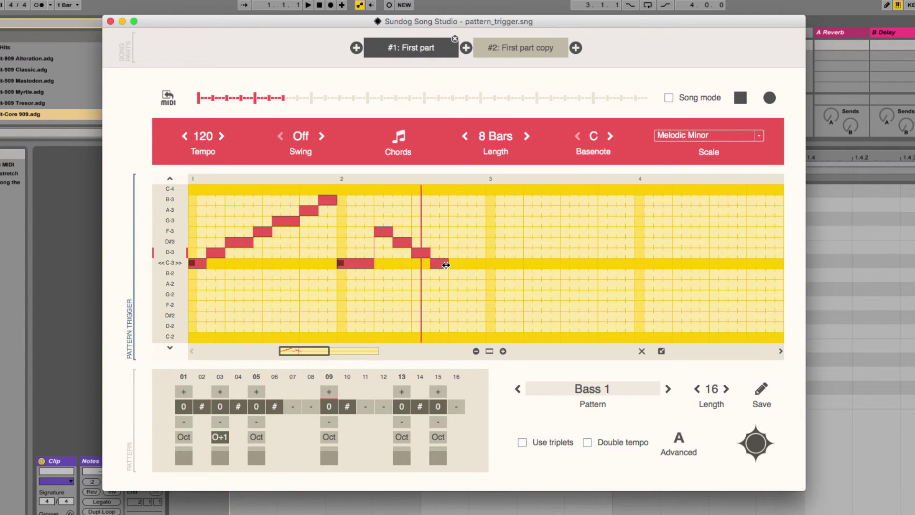
pyautogui.press('space')
pyautogui.click(662, 352)
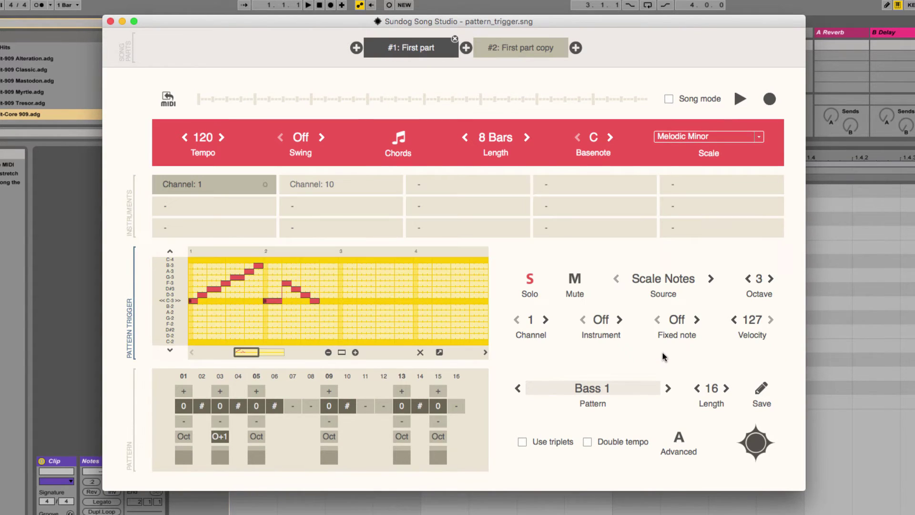
# Set the part length to 1 Bar and clear all notes from the pattern trigger grid
pyautogui.click(496, 138)
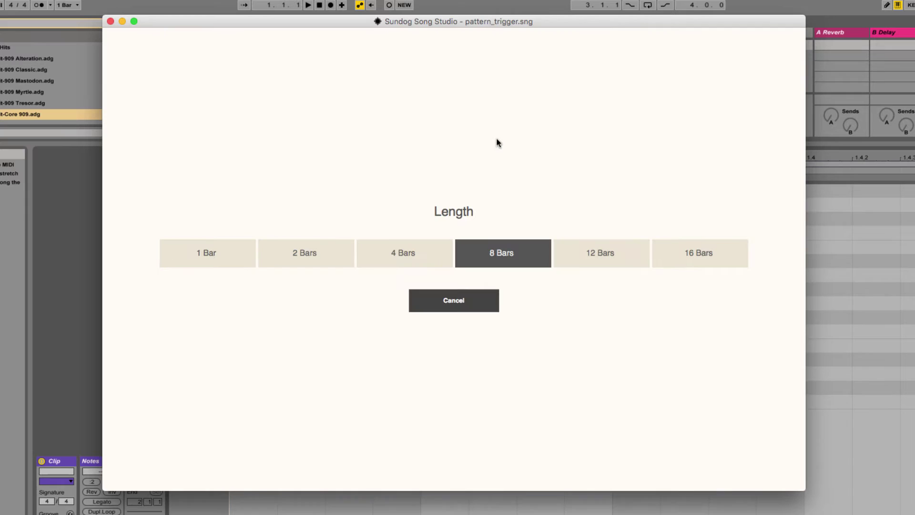
pyautogui.click(215, 259)
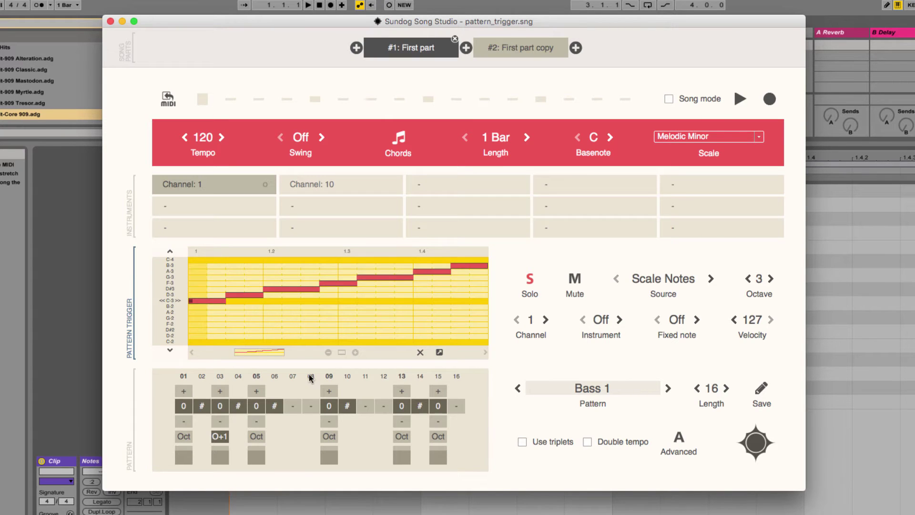
pyautogui.click(420, 353)
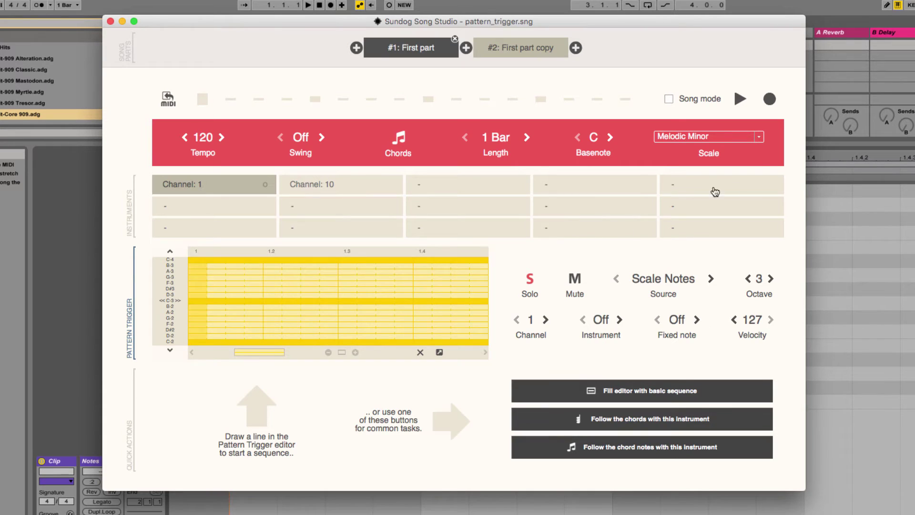
# Arm recording, live-record a rising melody along the note labels, stop, then clear it
pyautogui.click(770, 100)
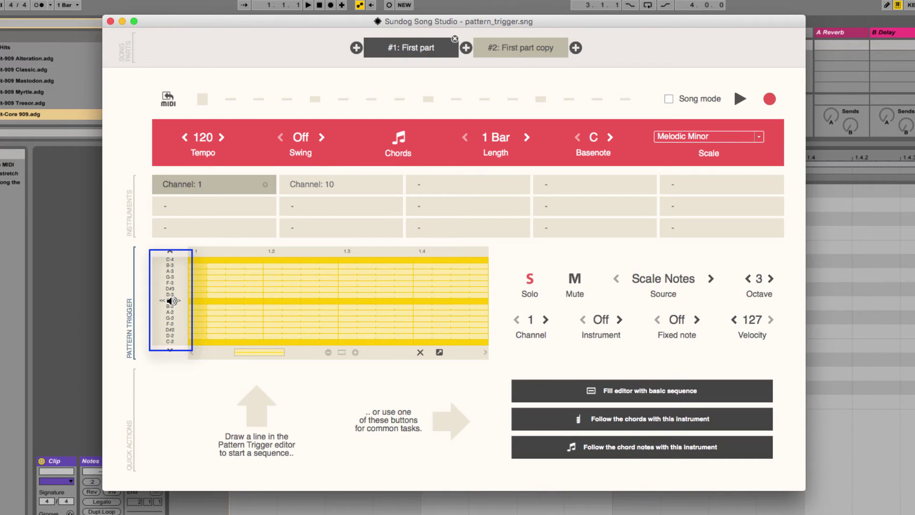
pyautogui.moveTo(172, 300)
pyautogui.mouseDown()
pyautogui.moveTo(170, 266)
pyautogui.moveTo(172, 288)
pyautogui.mouseUp()
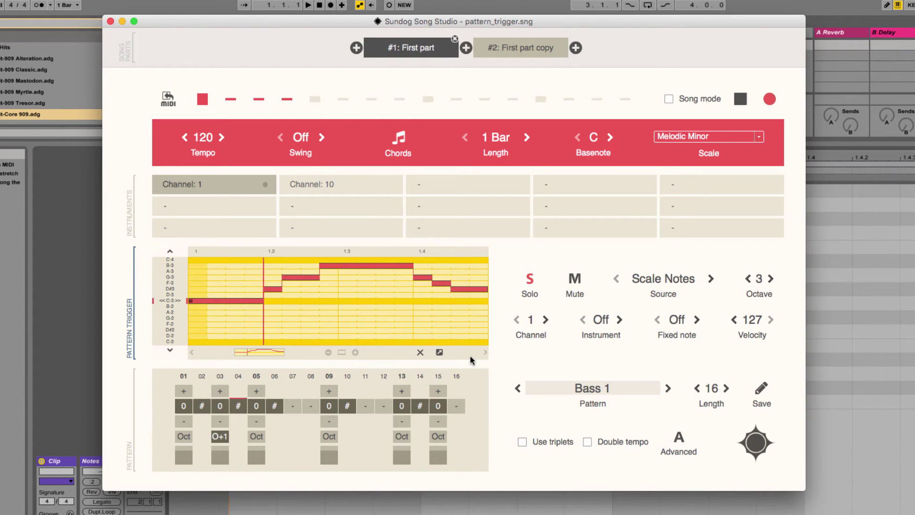
pyautogui.press('space')
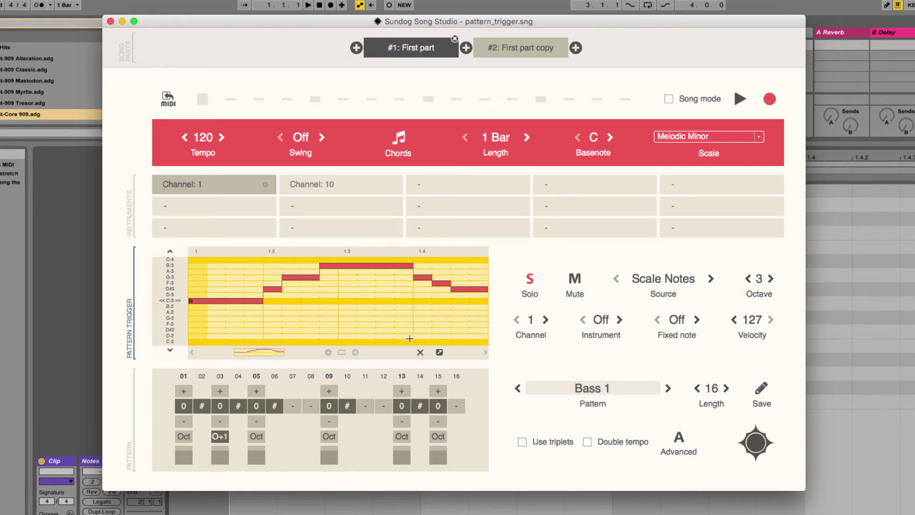
pyautogui.click(420, 353)
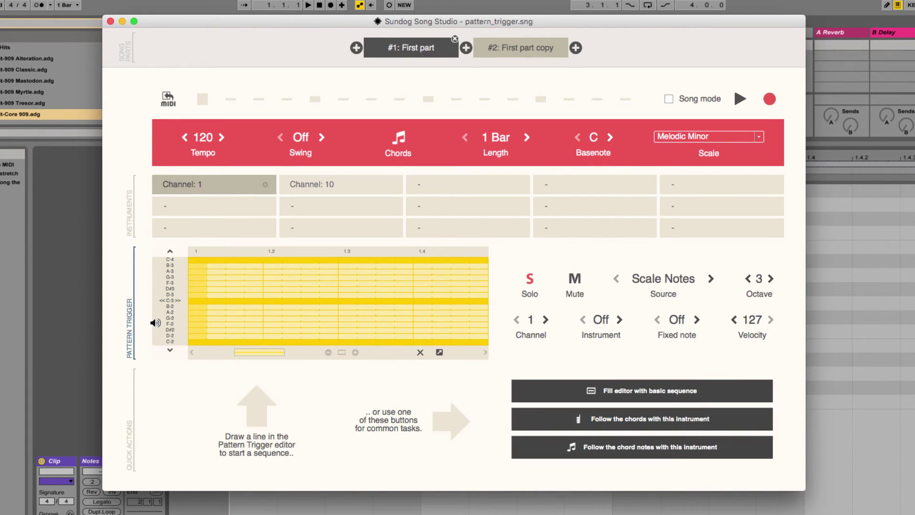
# Live-record a one-bar melody with keys 1, 5, 6, 7, 1: C-3, G-3, A-3, B-3, C-3
pyautogui.press('space')
pyautogui.press('1')
pyautogui.press('5')
pyautogui.press('6')
pyautogui.press('7')
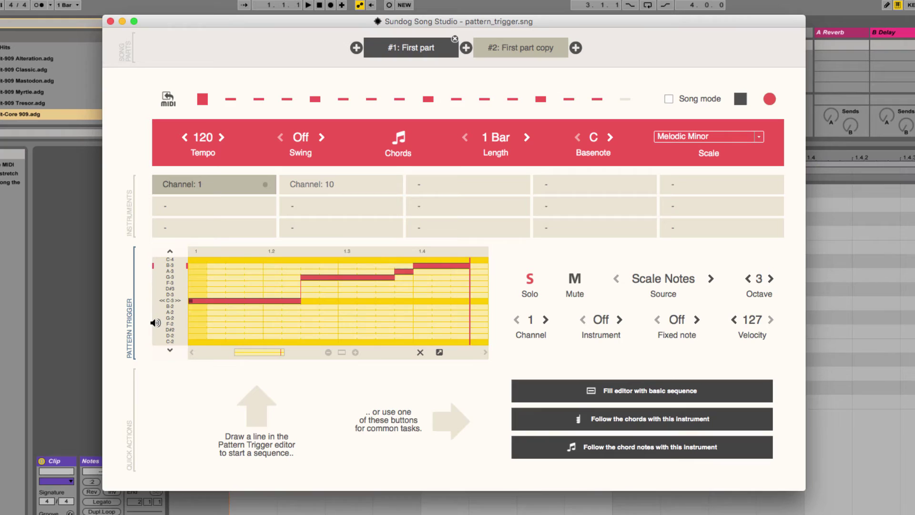
pyautogui.press('1')
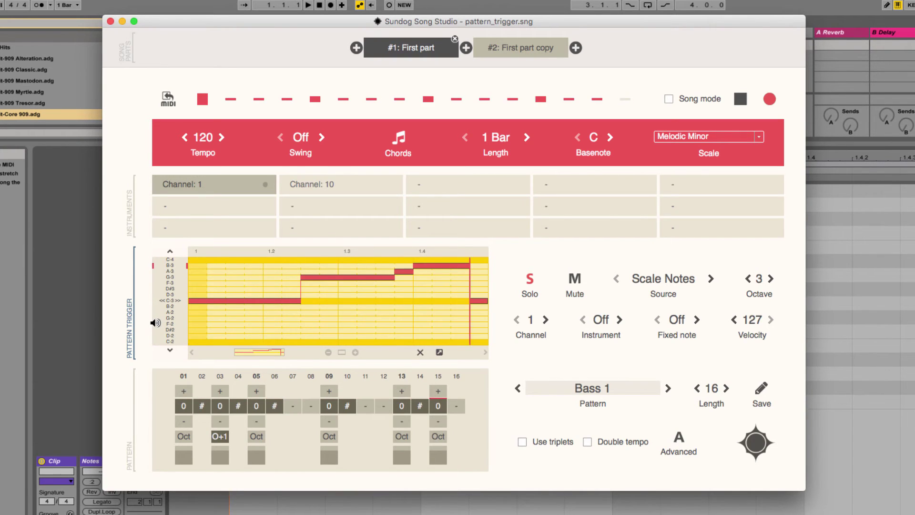
pyautogui.press('space')
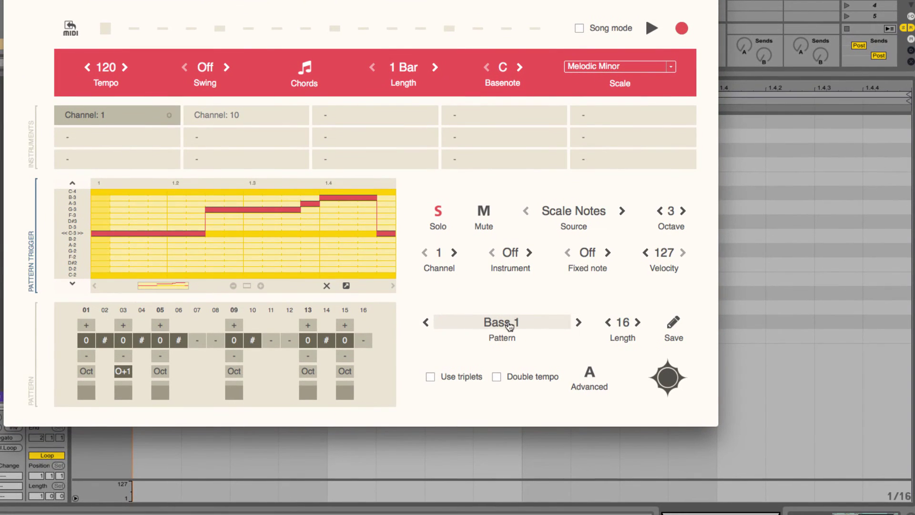
# Replace the Bass 1 pattern with Off using the Pattern Finder
pyautogui.click(510, 325)
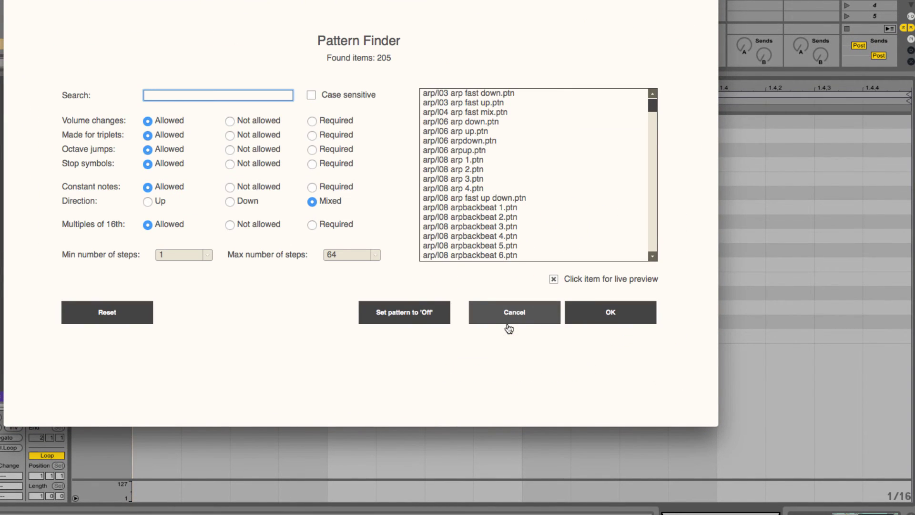
pyautogui.click(410, 314)
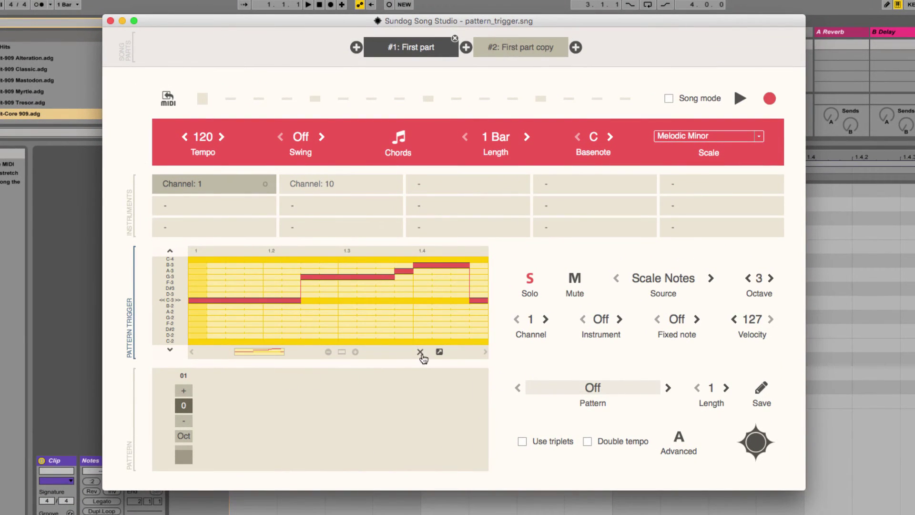
# Clear the recorded melody, draw short notes on C-3, F-3, C-3, D#3 and F-3, and play it back once
pyautogui.click(420, 352)
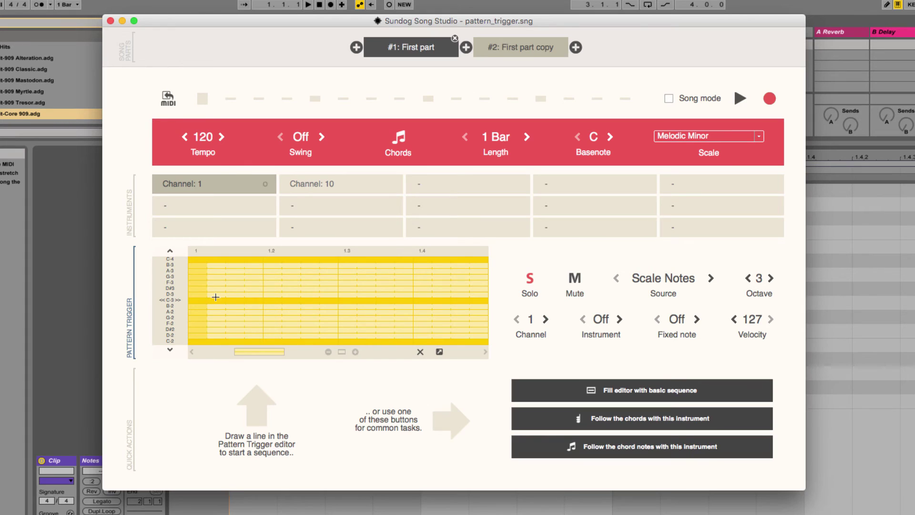
pyautogui.moveTo(195, 301); pyautogui.dragTo(203, 301)
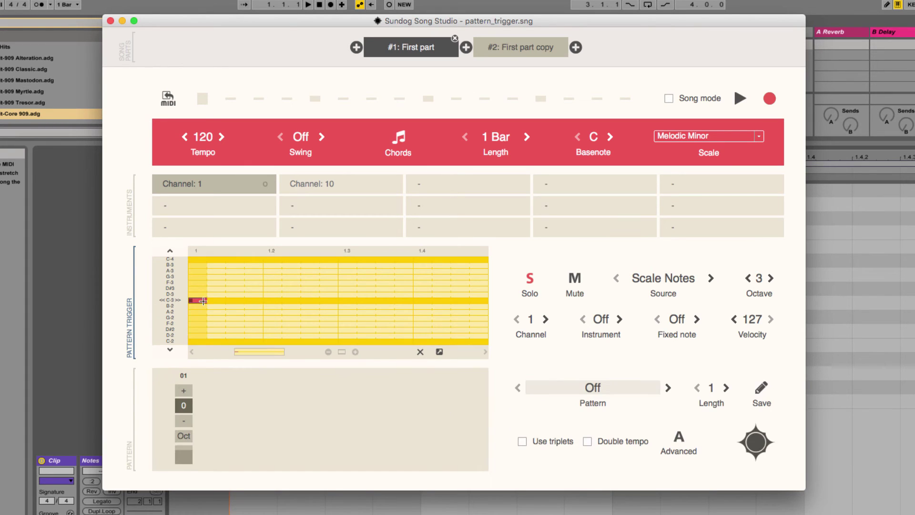
pyautogui.click(269, 283)
pyautogui.click(347, 301)
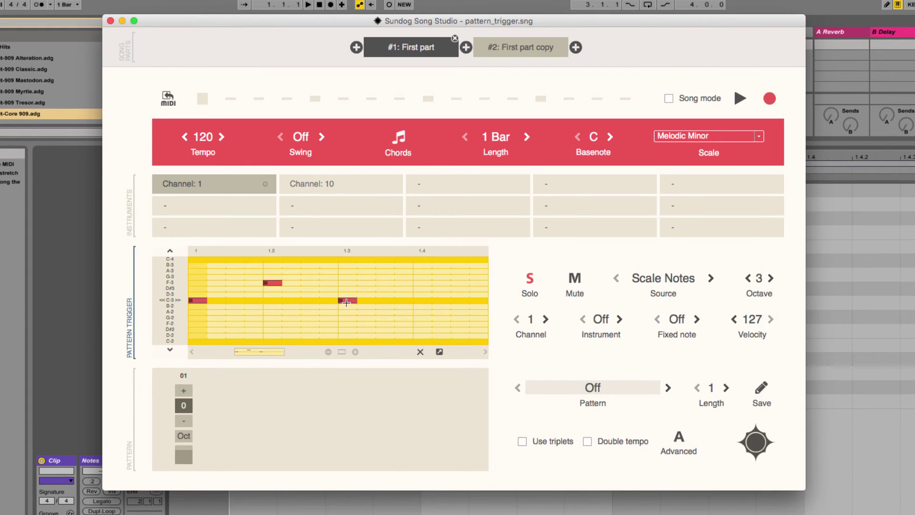
pyautogui.click(404, 289)
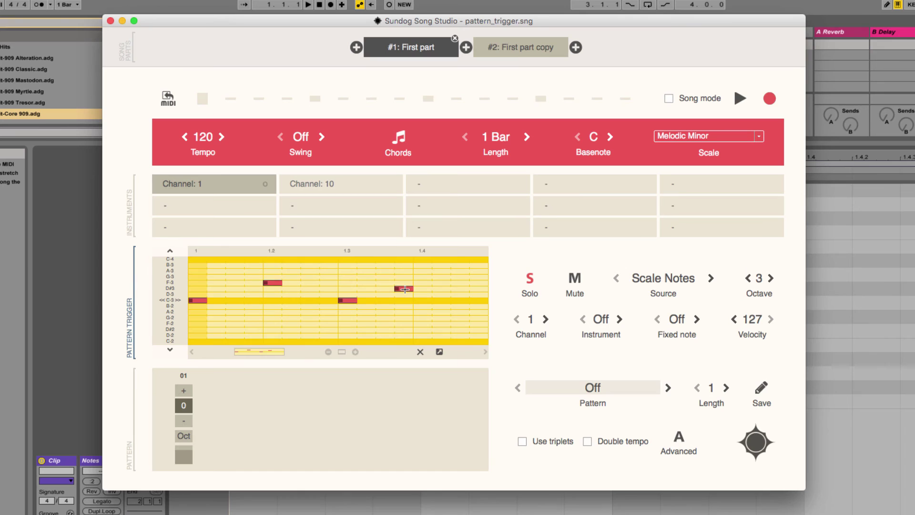
pyautogui.click(444, 282)
pyautogui.press('space')
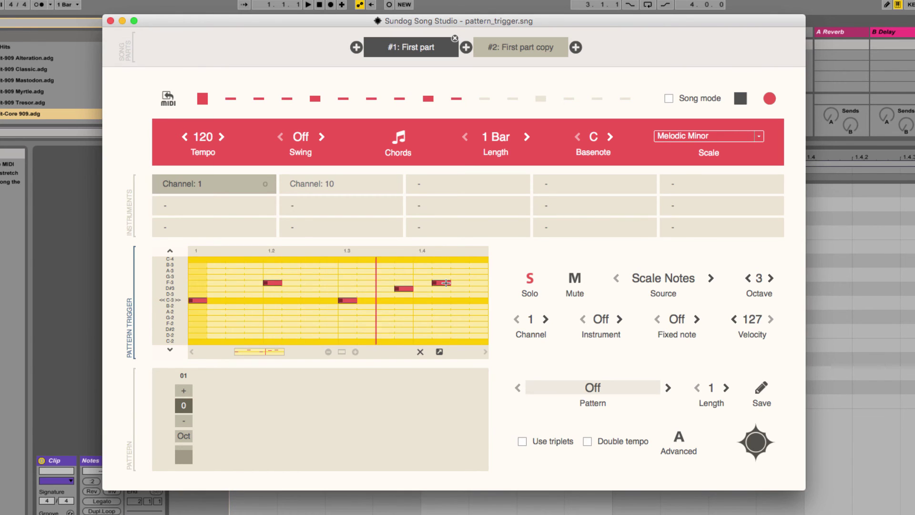
pyautogui.press('space')
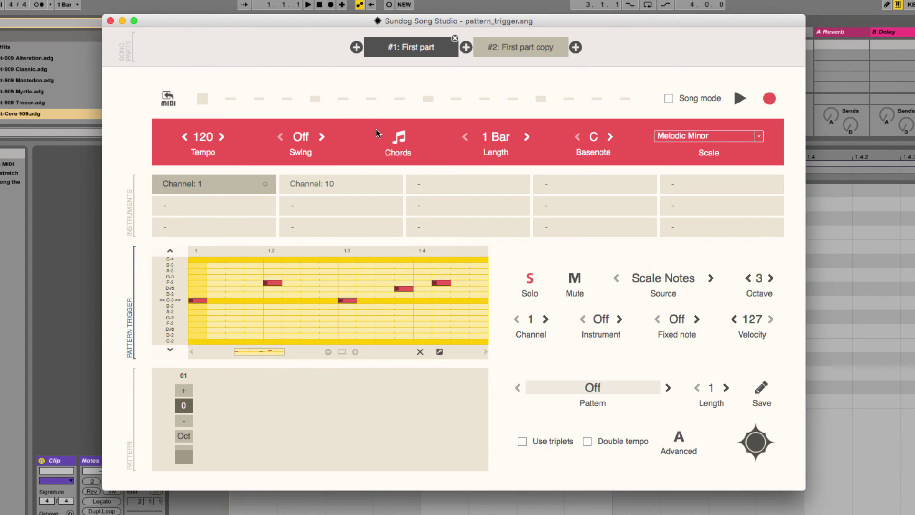
# Select the Channel: 10 instrument and confirm Chromatic C in its Source chooser
pyautogui.click(318, 193)
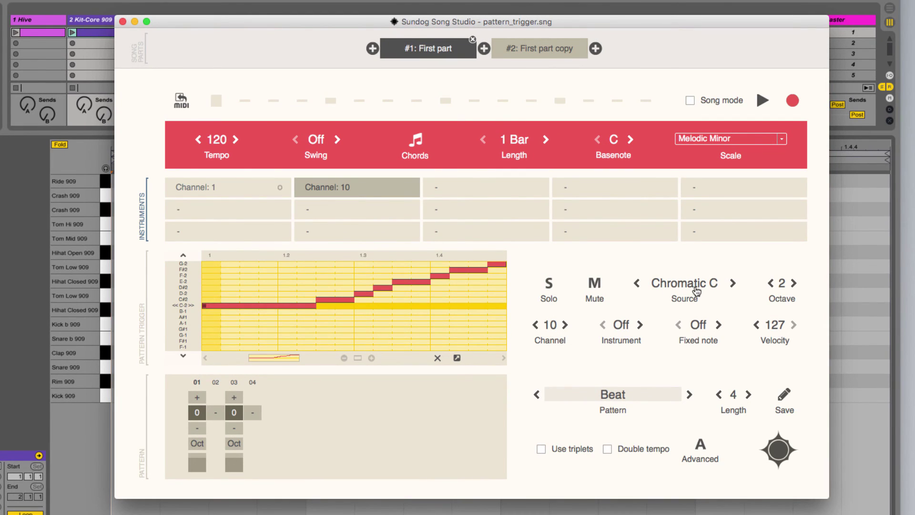
pyautogui.click(695, 288)
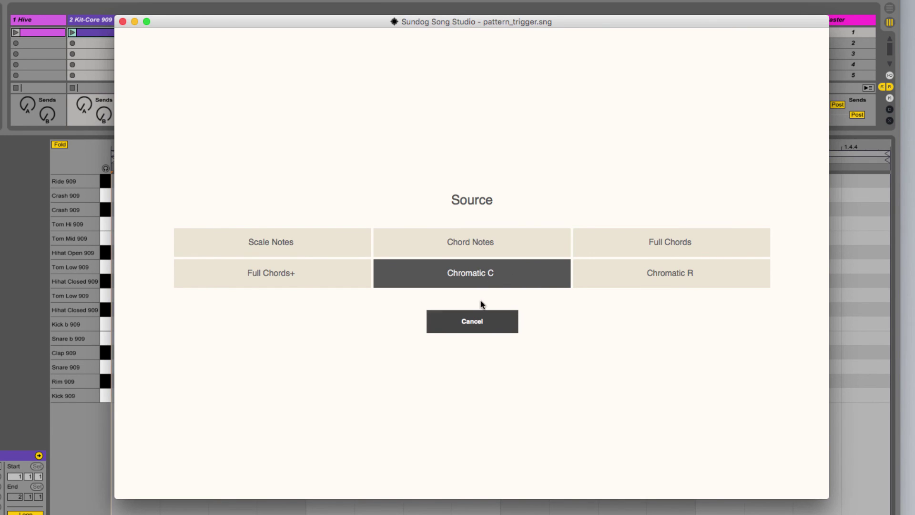
pyautogui.click(468, 279)
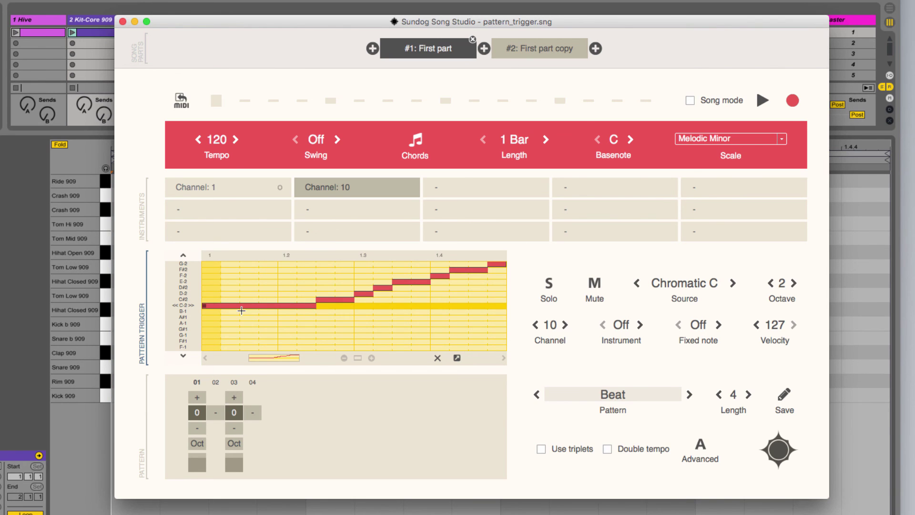
# Shift the window right to expose the drum list and audition drum notes C-2 through F-2
pyautogui.moveTo(196, 27); pyautogui.dragTo(260, 32)
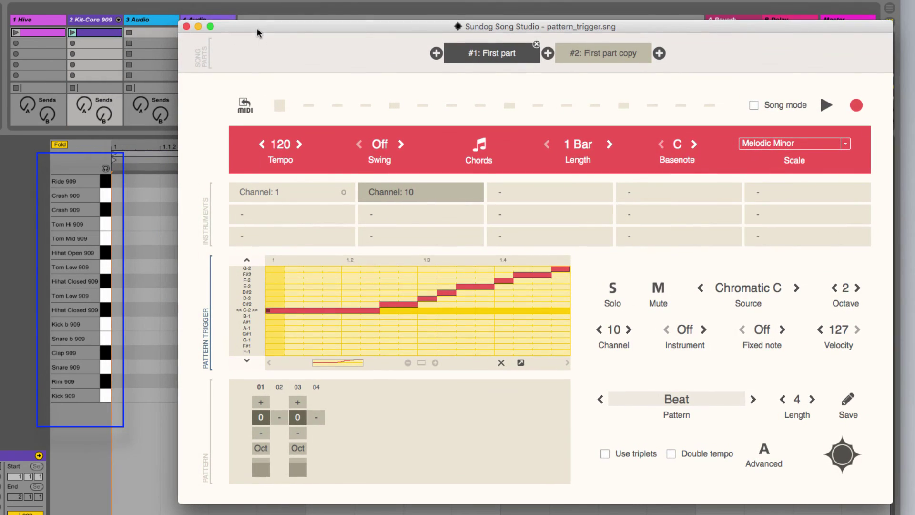
pyautogui.click(249, 310)
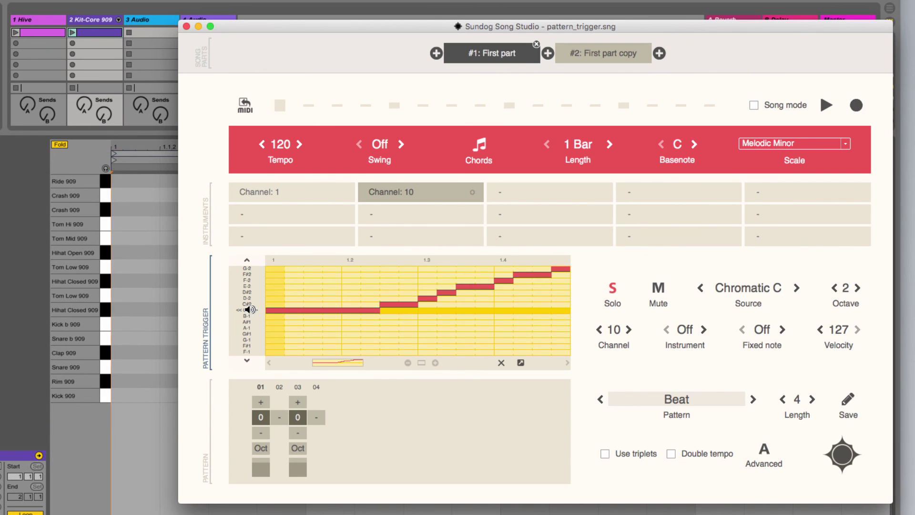
pyautogui.moveTo(249, 310)
pyautogui.mouseDown()
pyautogui.moveTo(248, 268)
pyautogui.moveTo(238, 312)
pyautogui.mouseUp()
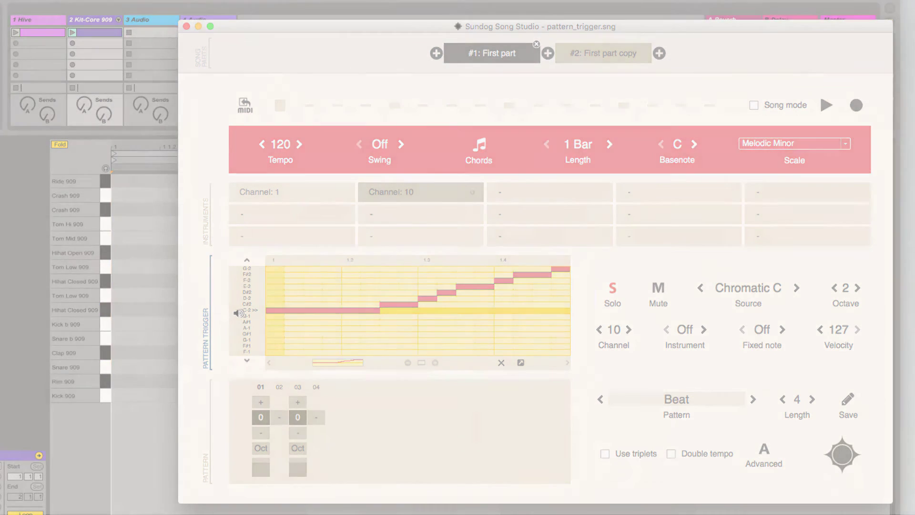